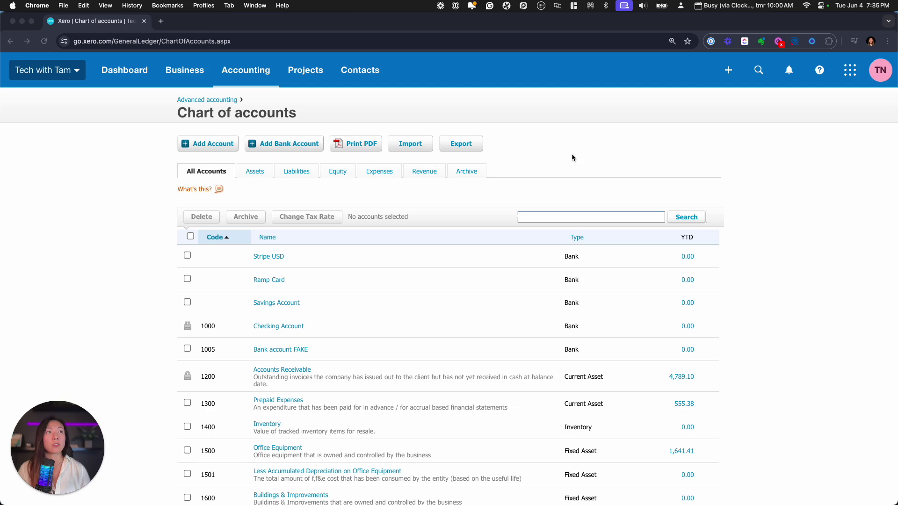
Step: Look over the accounting options, then dismiss them and return to the chart
left_click(245, 70)
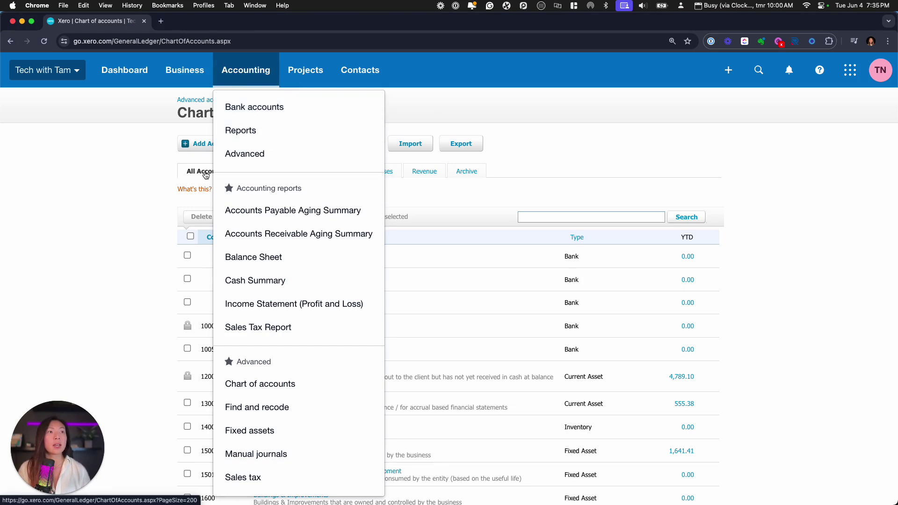
left_click(103, 287)
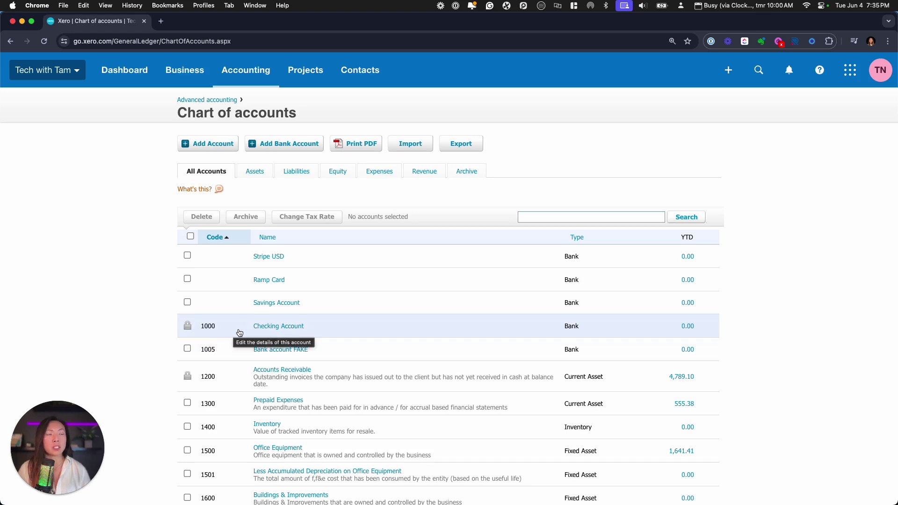
mouse_move(217, 316)
left_mouse_down()
mouse_move(191, 333)
mouse_move(221, 350)
mouse_move(207, 316)
left_mouse_up()
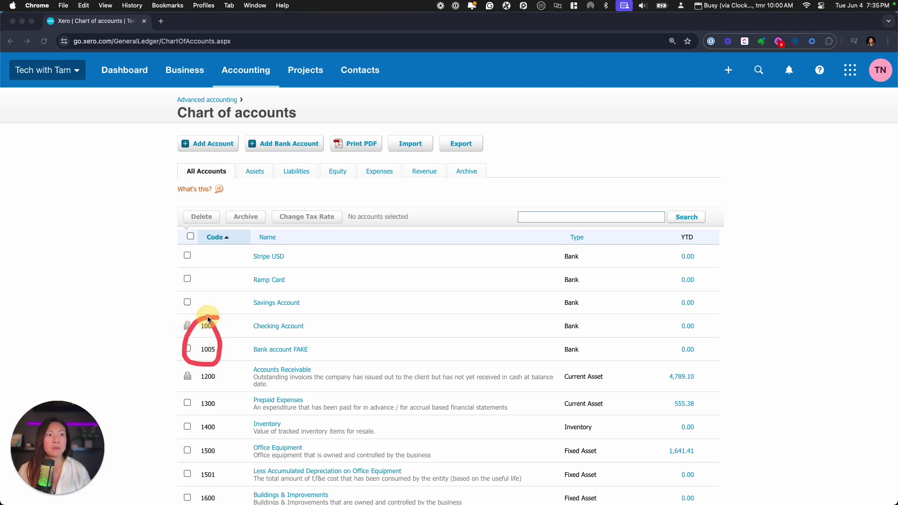
left_click(222, 253)
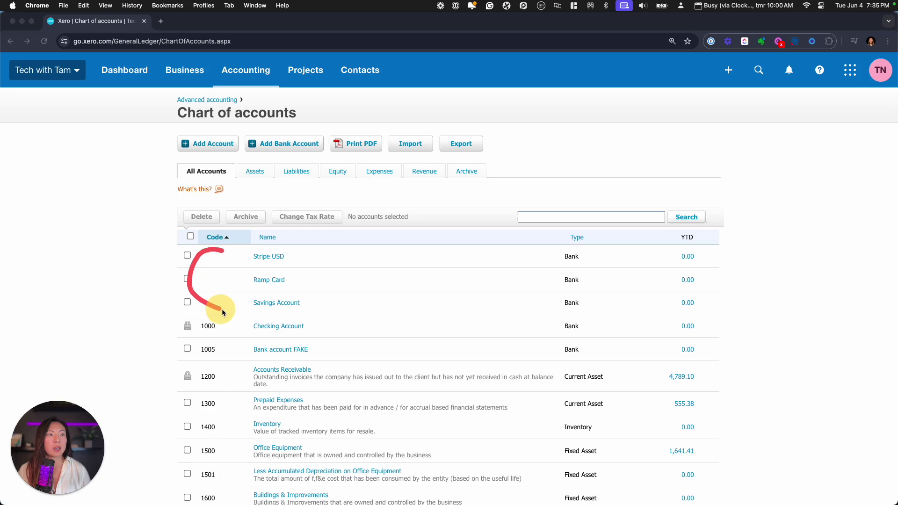
left_click_drag(222, 310, 225, 261)
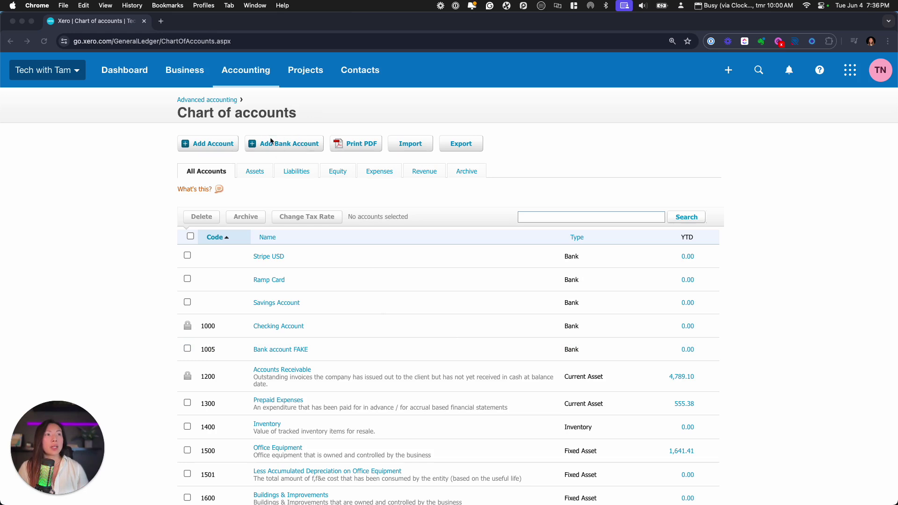
Step: Start a new bank account and pick Wells Fargo (US) from a 'wells' search
left_click(288, 147)
left_click(288, 147)
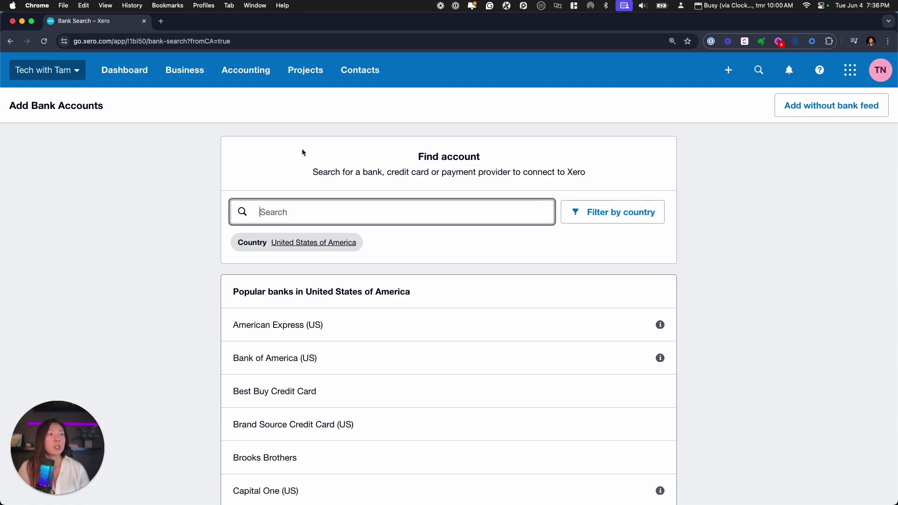
type("wells")
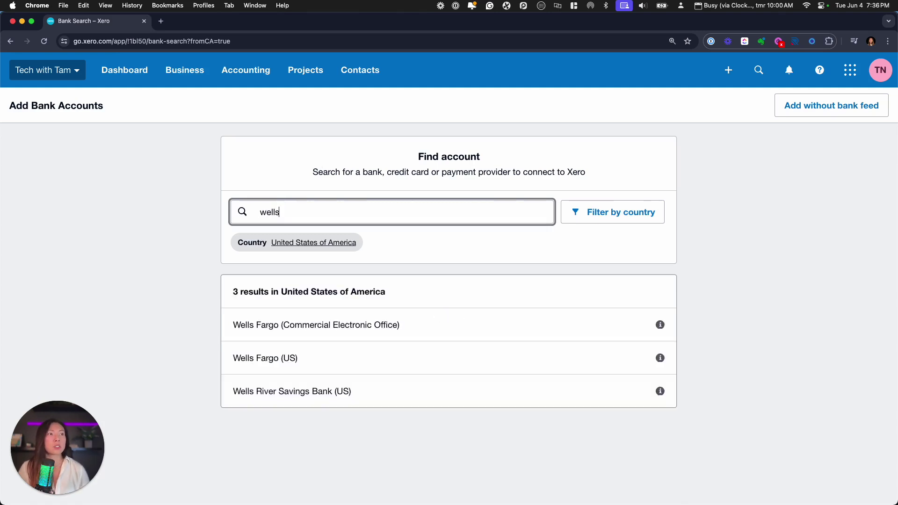
left_click(458, 361)
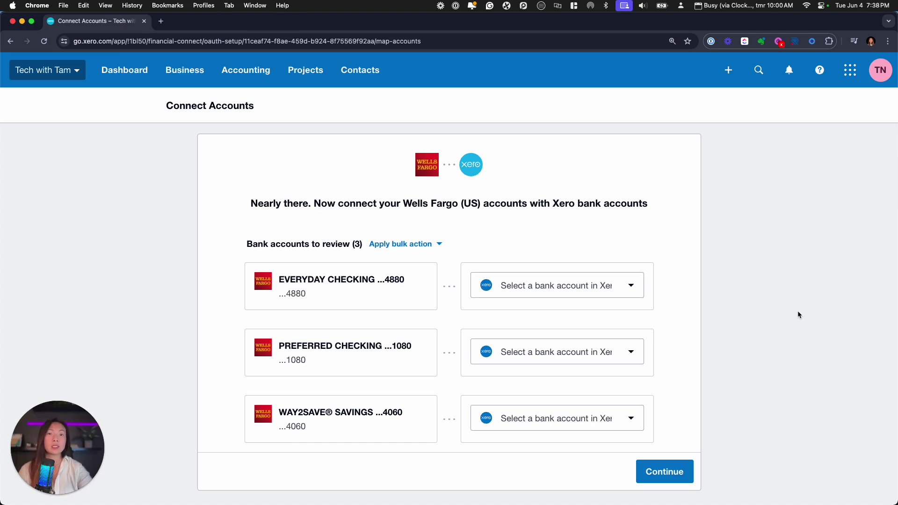
Step: Apply the bulk action 'Create 3 new bank accounts in Xero' to the Wells Fargo accounts
left_click(438, 244)
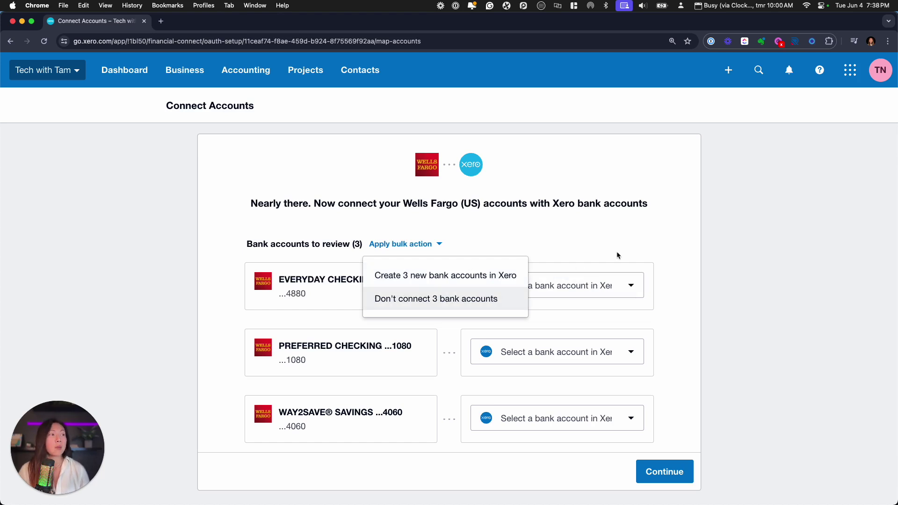
left_click(636, 290)
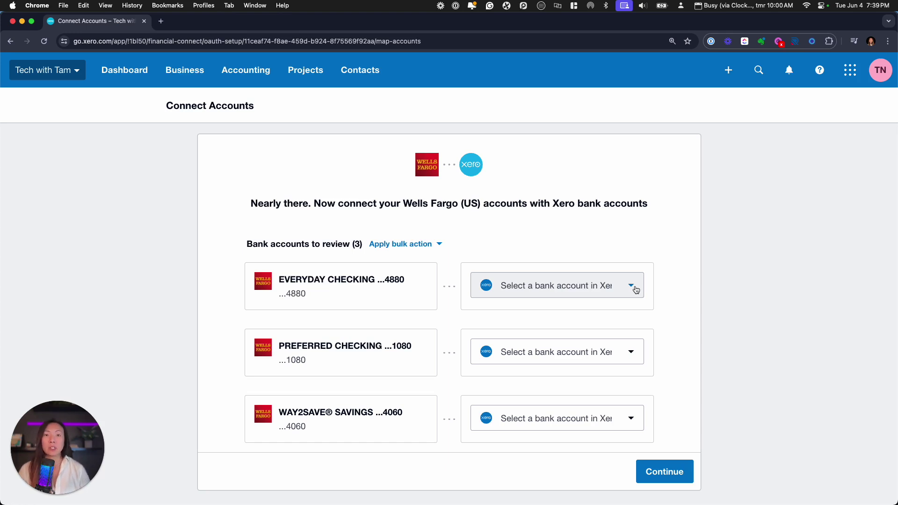
left_click(411, 244)
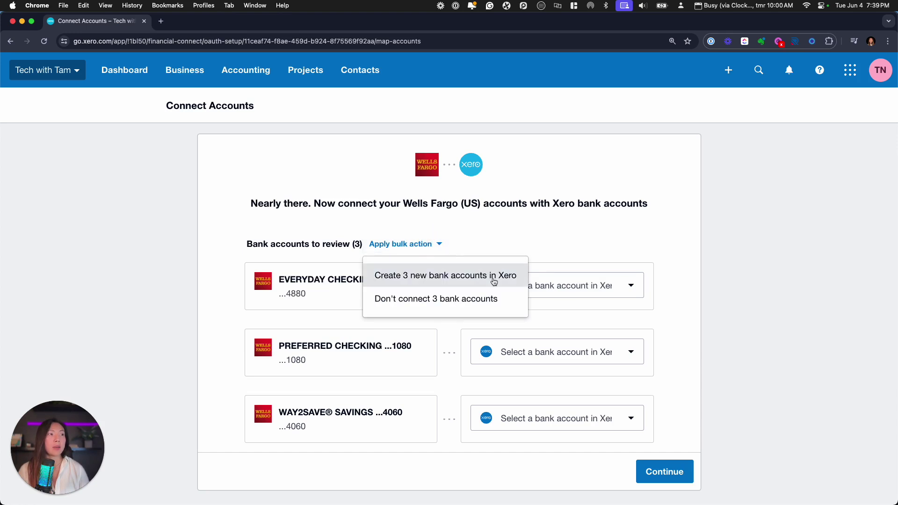
left_click(494, 281)
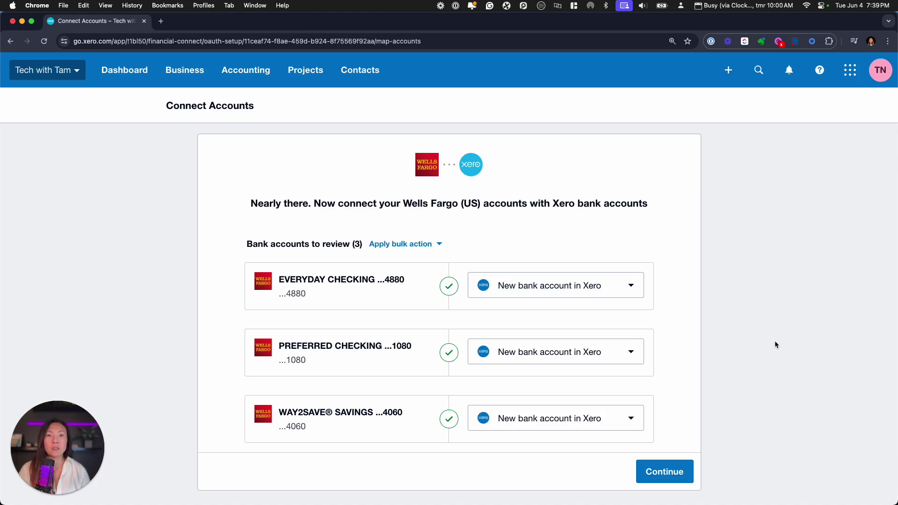
left_click(674, 471)
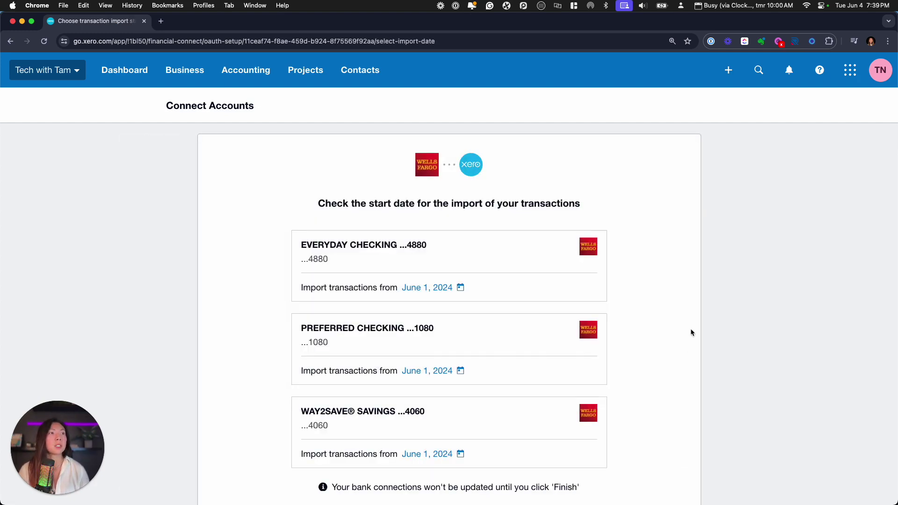
scroll(690, 329, "down", 2)
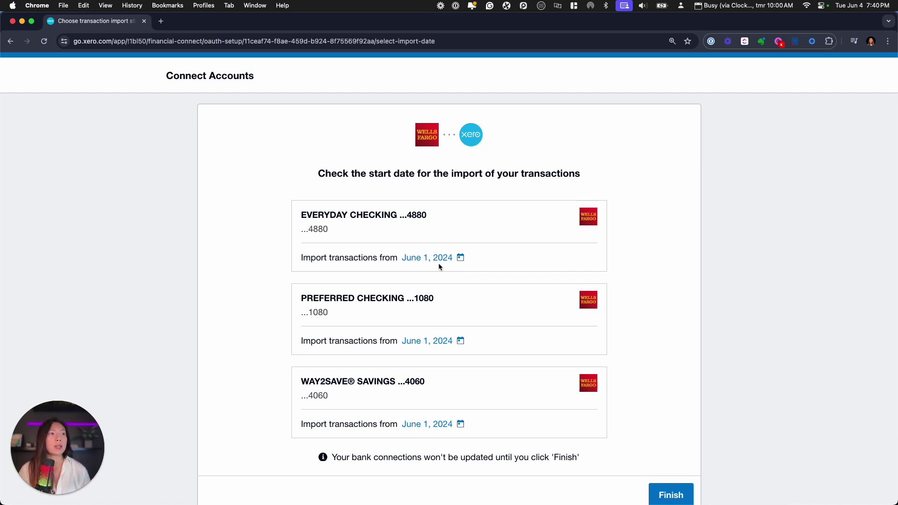
left_click(461, 258)
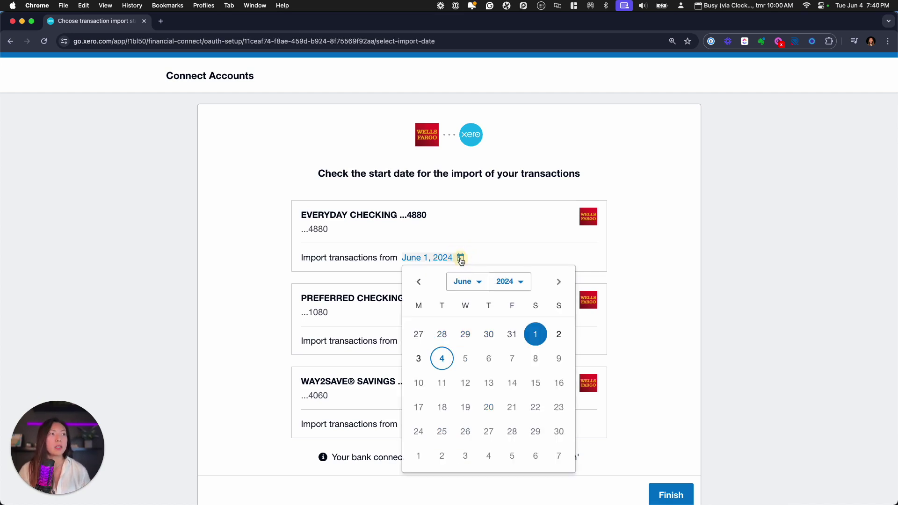
left_click(415, 291)
left_click(415, 290)
left_click(414, 291)
left_click(414, 291)
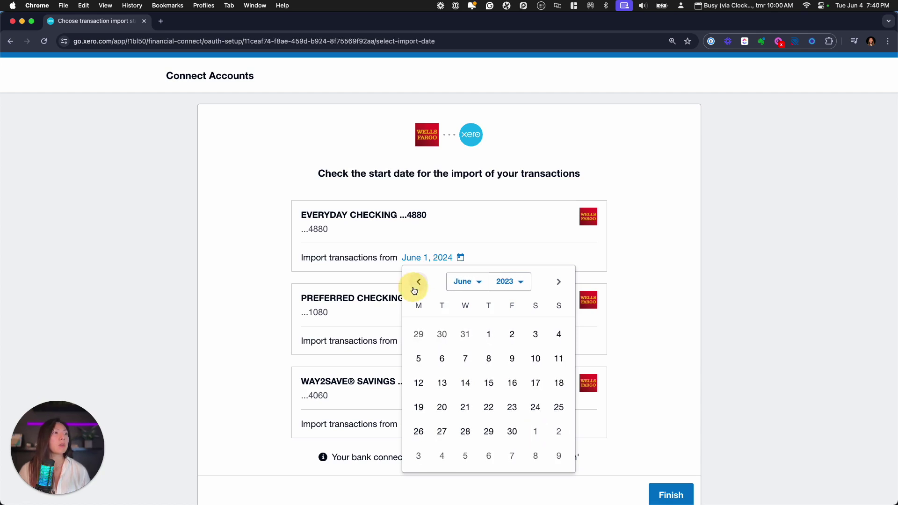
Step: Set Everyday Checking's import start to January 2023, correcting an initial December 12, 2022 pick
left_click(414, 291)
left_click(414, 291)
left_click(414, 291)
left_click(416, 291)
left_click(419, 290)
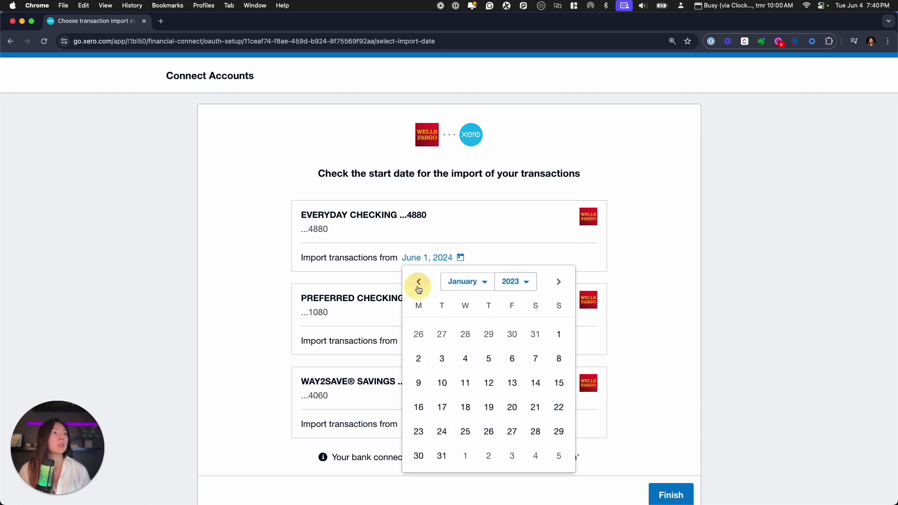
left_click(418, 289)
left_click(417, 288)
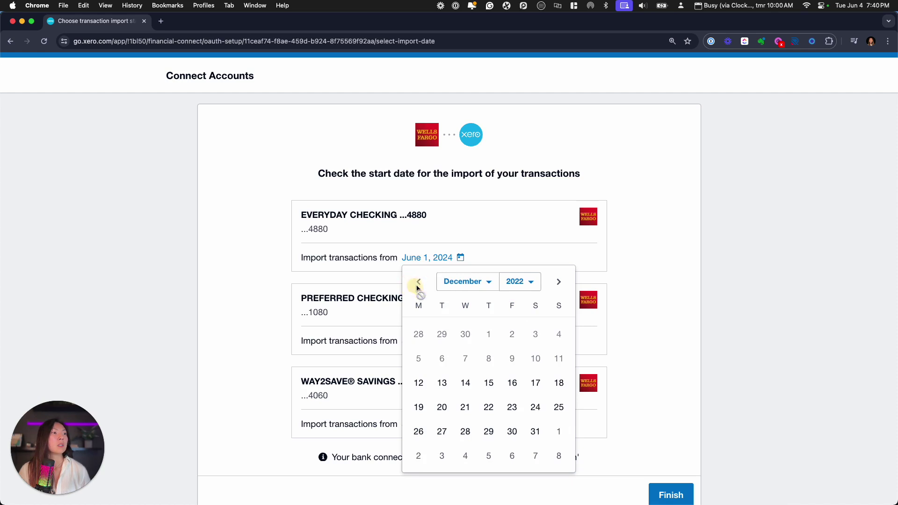
left_click(419, 383)
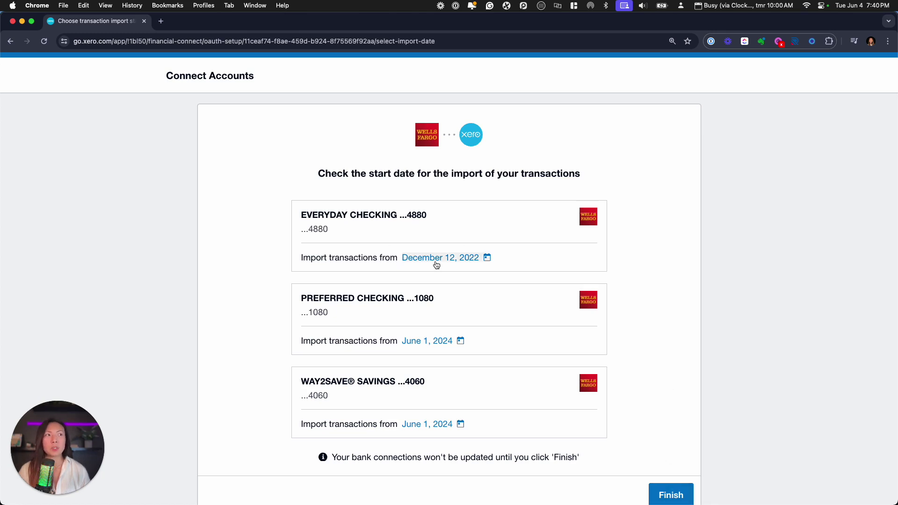
left_click(487, 258)
left_click(558, 282)
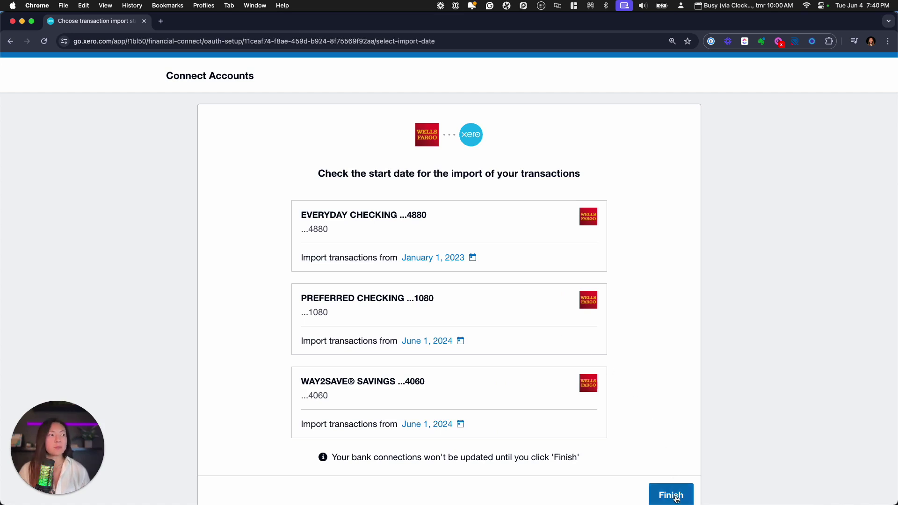
left_click(671, 495)
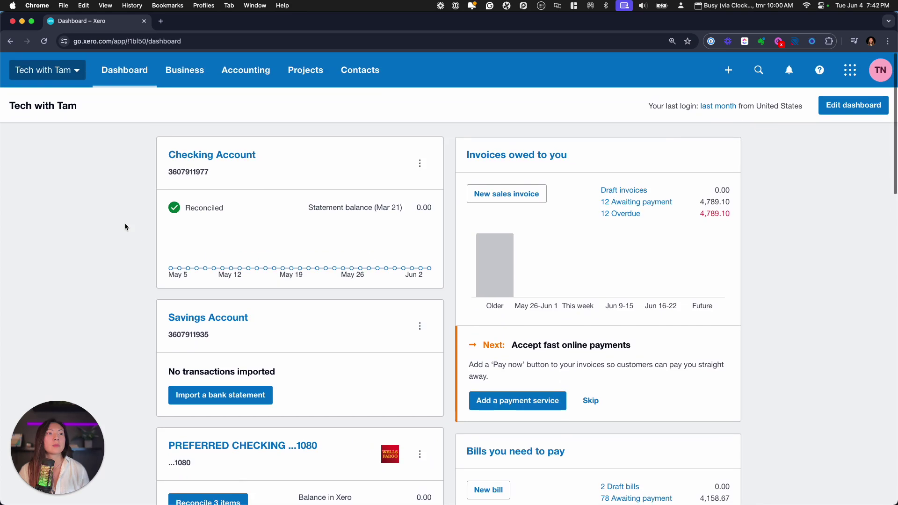